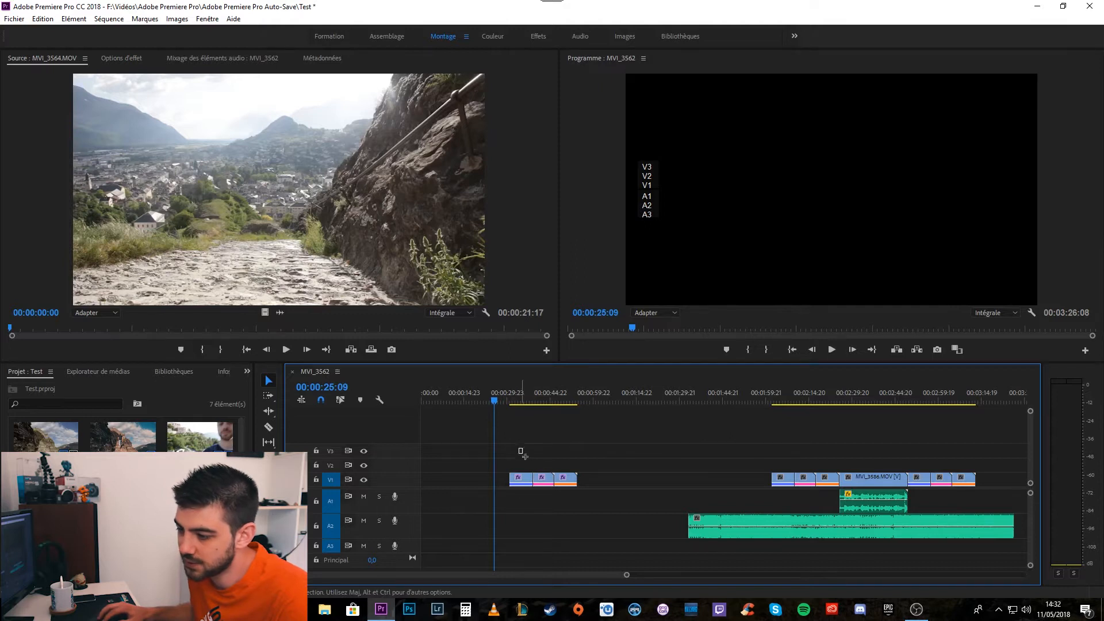
# Switch to the color workspace, turn on the comparison view and set the reference frame to 00:00:37:05.
pyautogui.moveTo(511, 394); pyautogui.dragTo(514, 397)
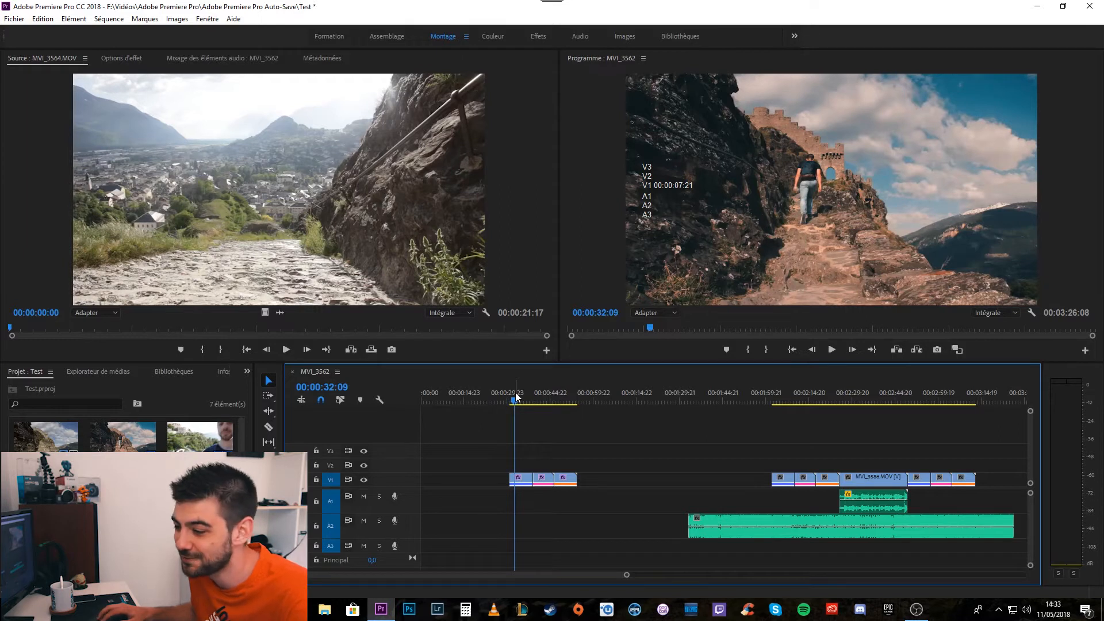
pyautogui.moveTo(515, 406); pyautogui.dragTo(571, 404)
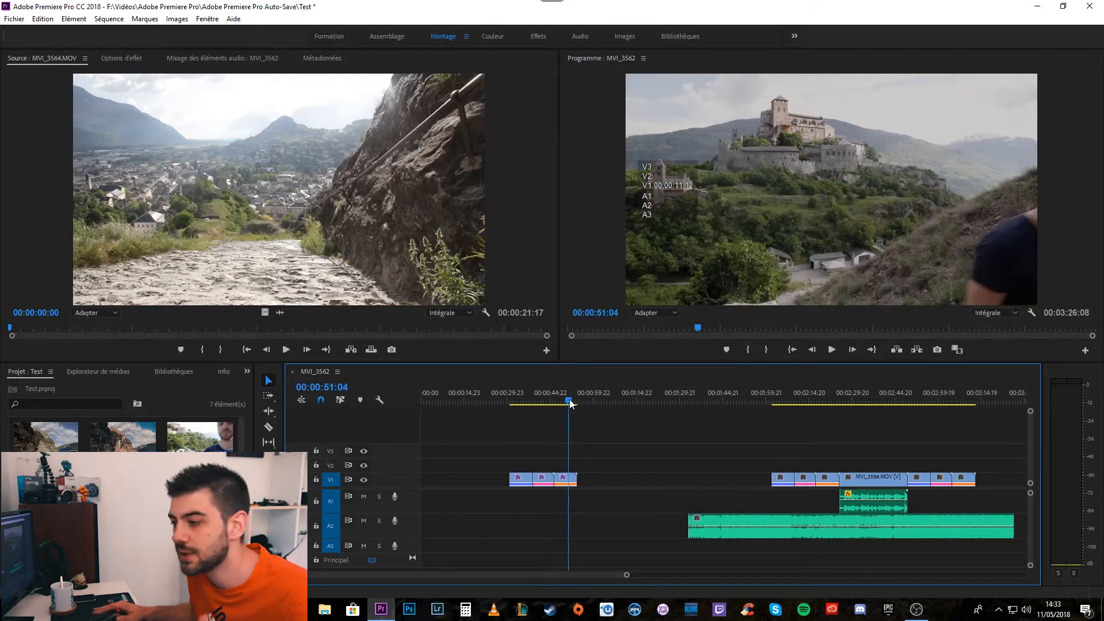
pyautogui.moveTo(571, 404)
pyautogui.mouseDown()
pyautogui.moveTo(549, 404)
pyautogui.moveTo(561, 405)
pyautogui.mouseUp()
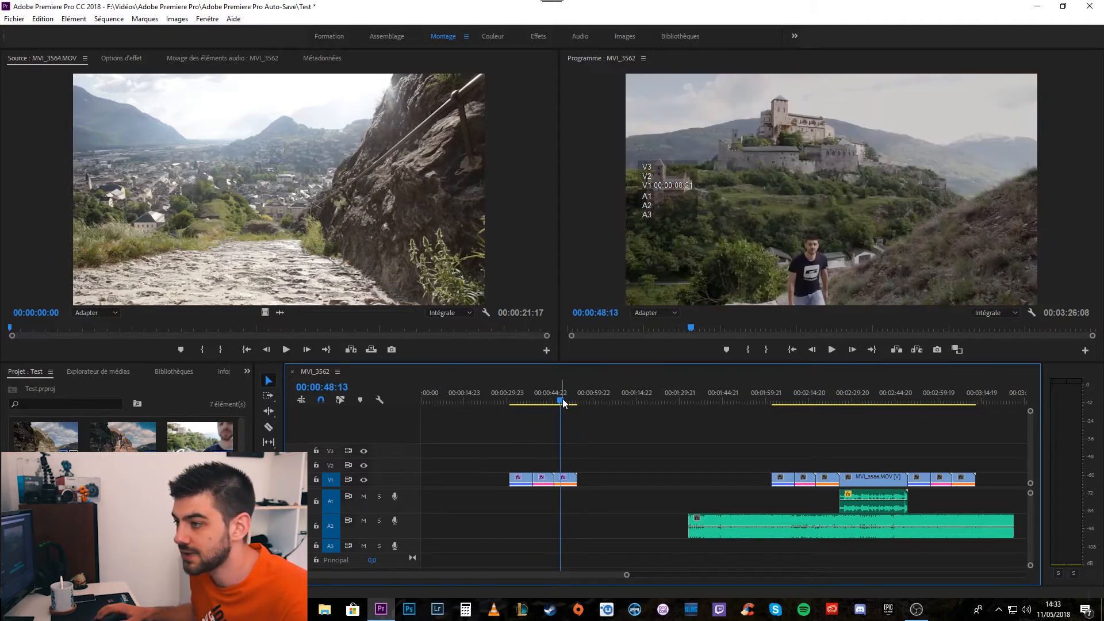
pyautogui.click(495, 35)
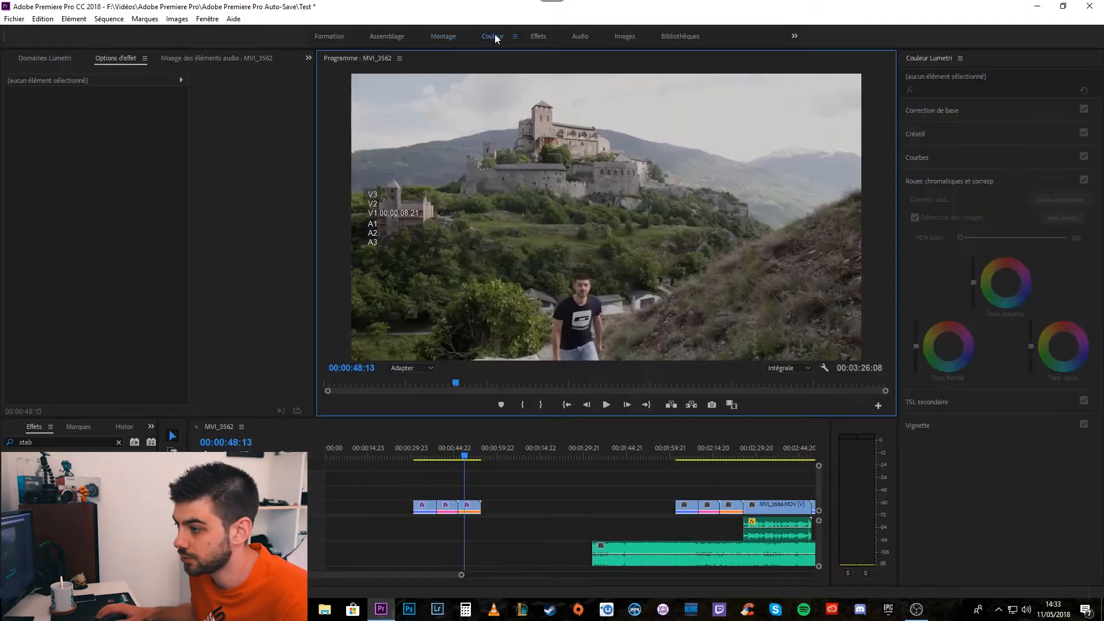
pyautogui.click(730, 403)
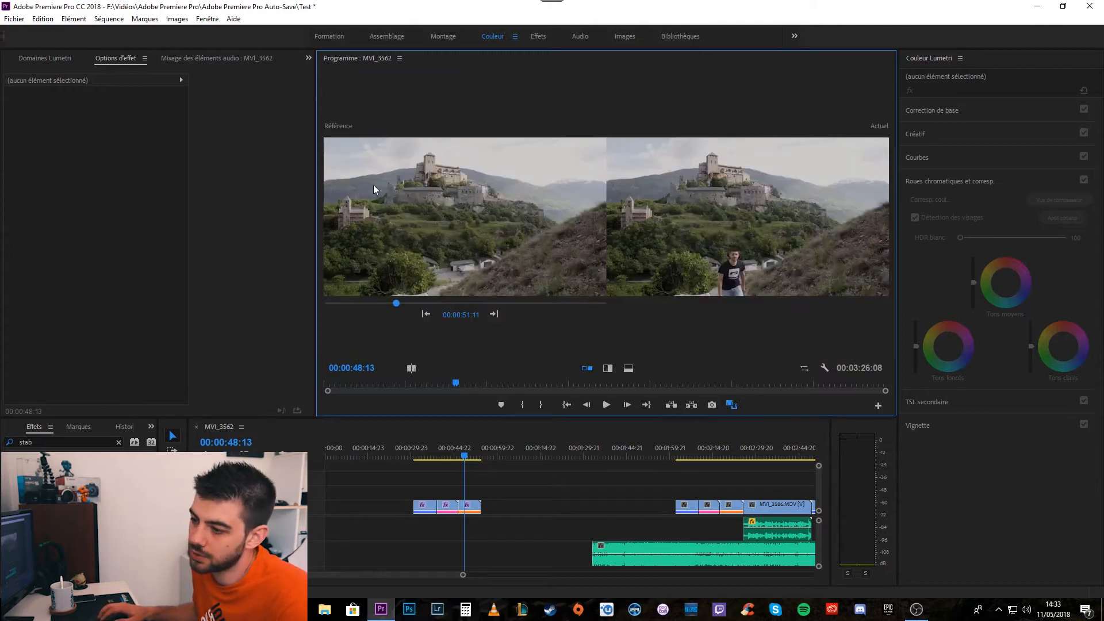
pyautogui.moveTo(399, 309); pyautogui.dragTo(380, 305)
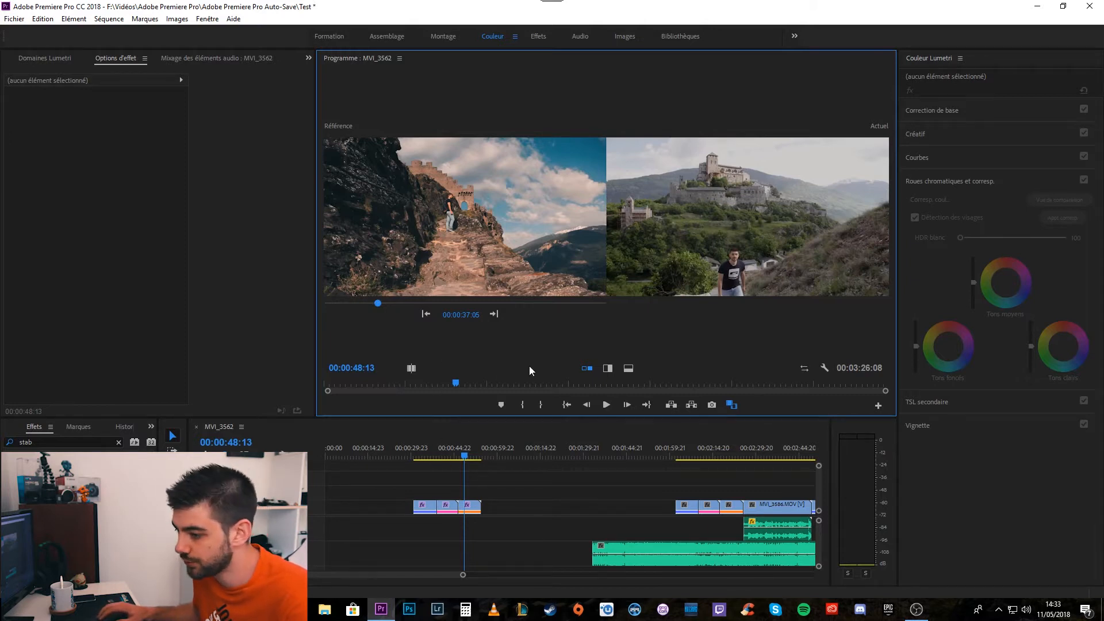
# Apply the automatic color match to the third clip, MVI_3555.MOV, using the reference frame with face detection enabled.
pyautogui.moveTo(467, 458)
pyautogui.mouseDown()
pyautogui.moveTo(437, 454)
pyautogui.moveTo(463, 458)
pyautogui.mouseUp()
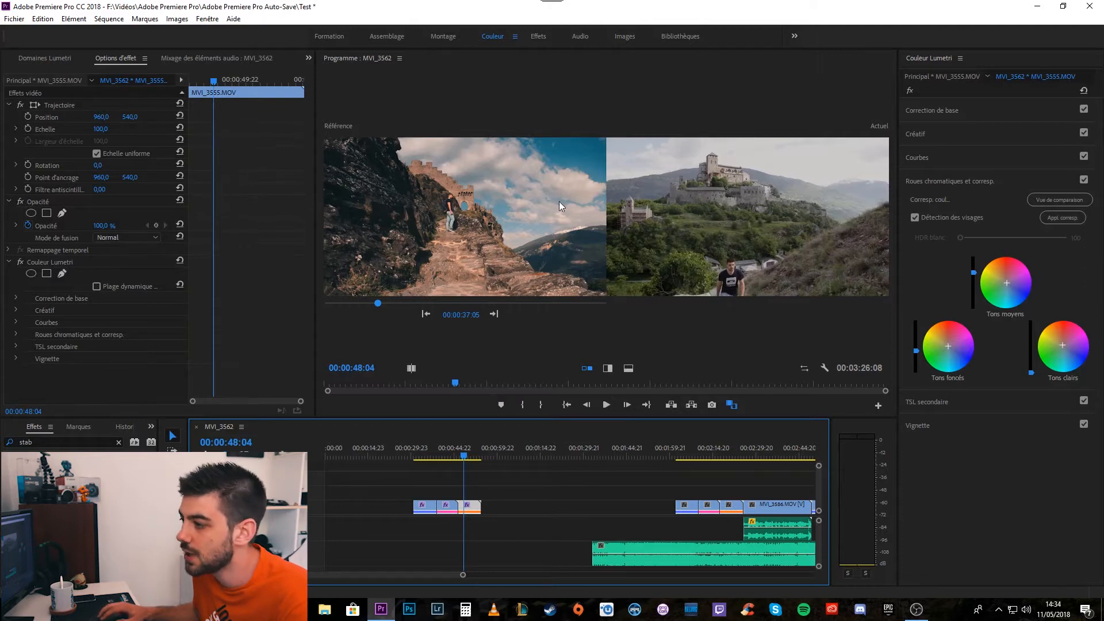
pyautogui.click(941, 183)
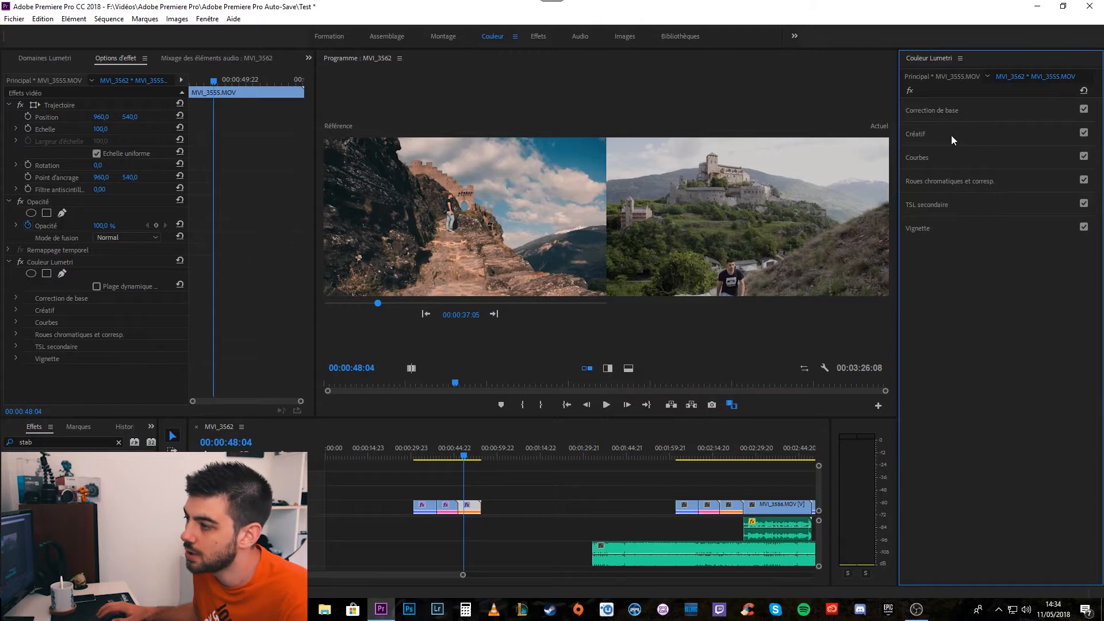
pyautogui.click(964, 183)
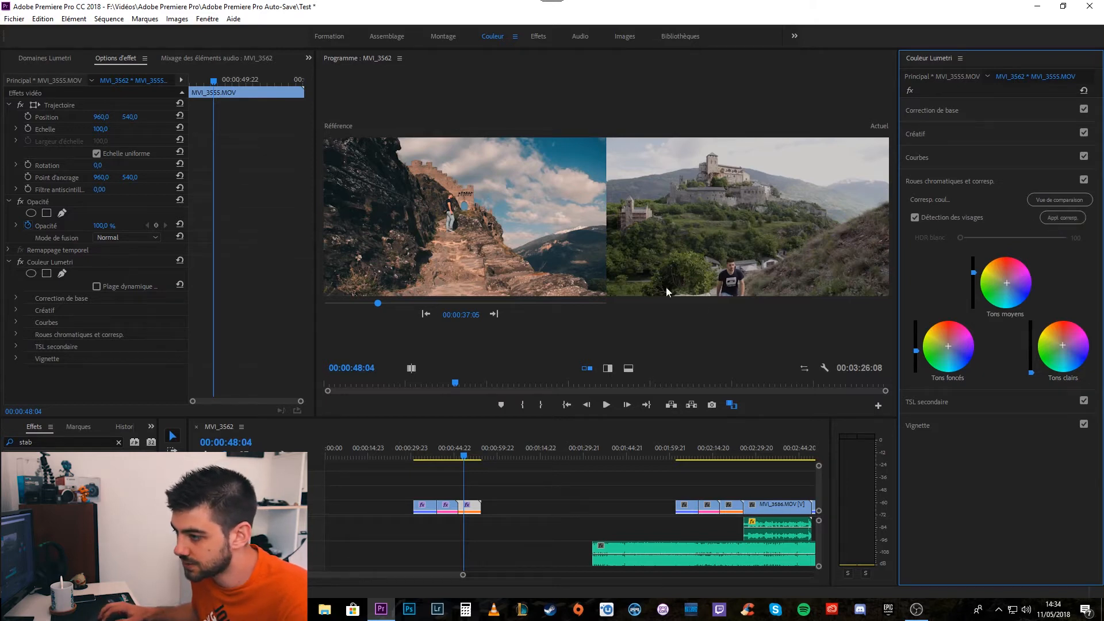
pyautogui.click(455, 457)
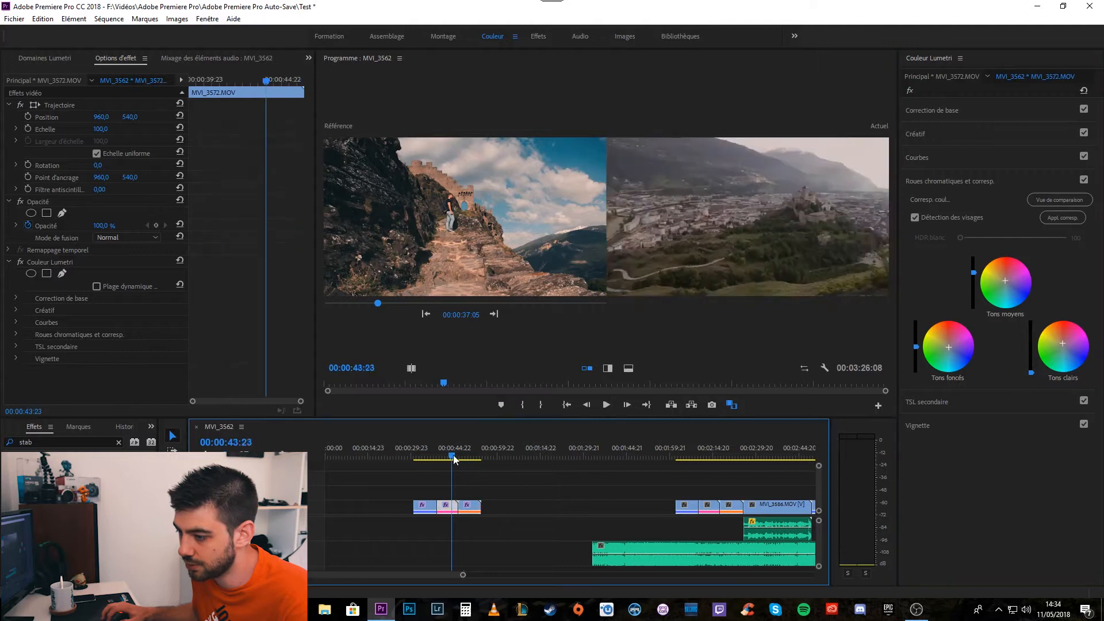
pyautogui.click(469, 458)
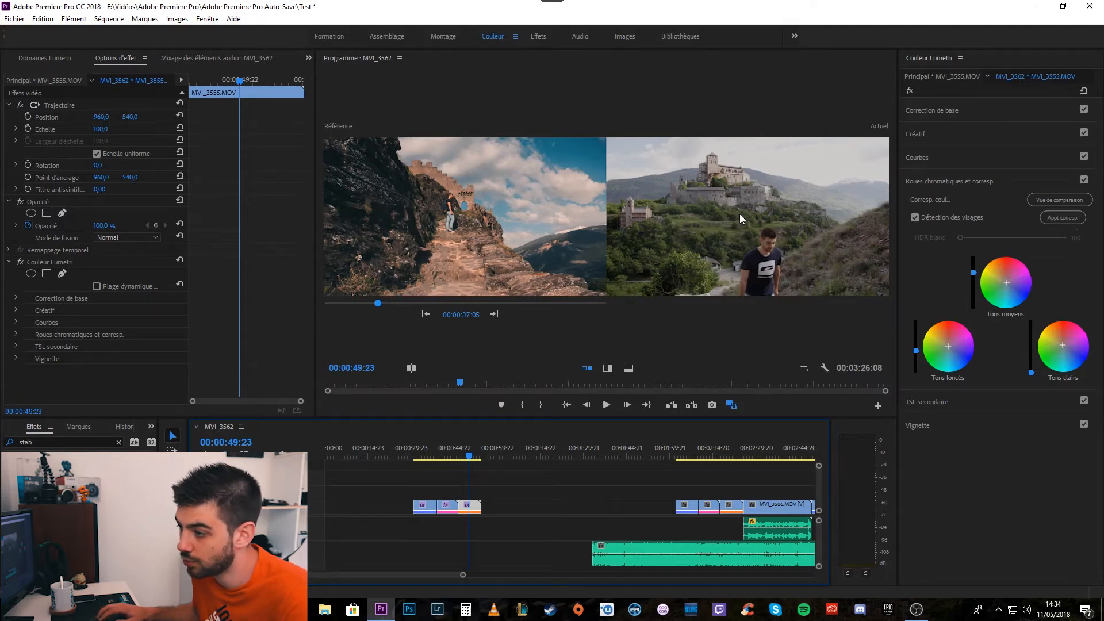
pyautogui.click(1057, 219)
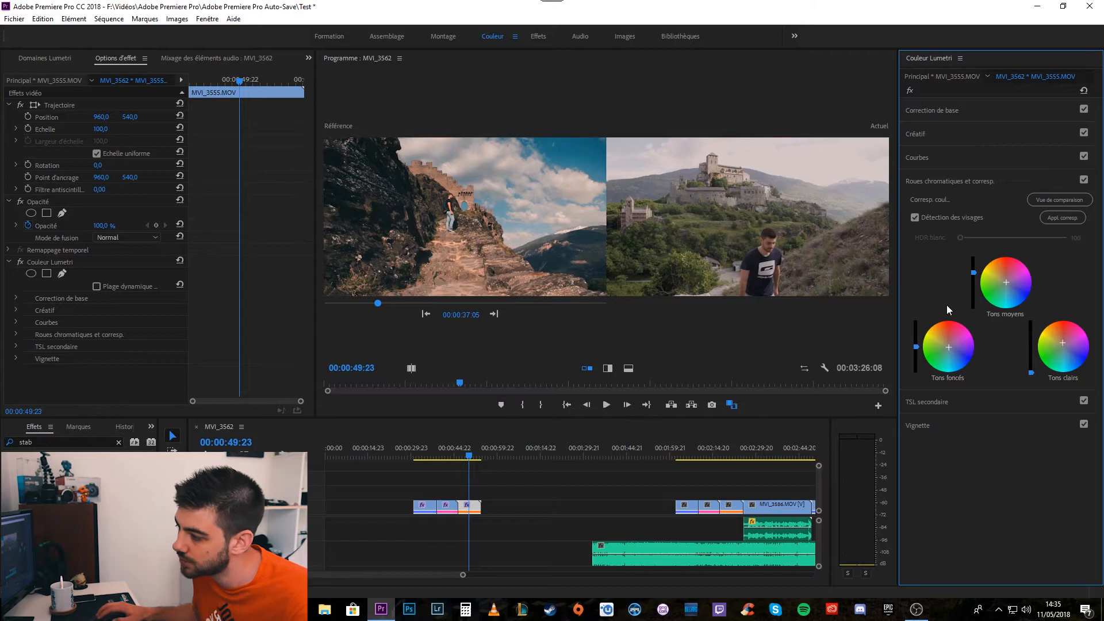
# Move the ungraded MVI_3572.MOV clip into the empty stretch around 00:01:05 on V1 and match its color to the reference frame.
pyautogui.click(446, 457)
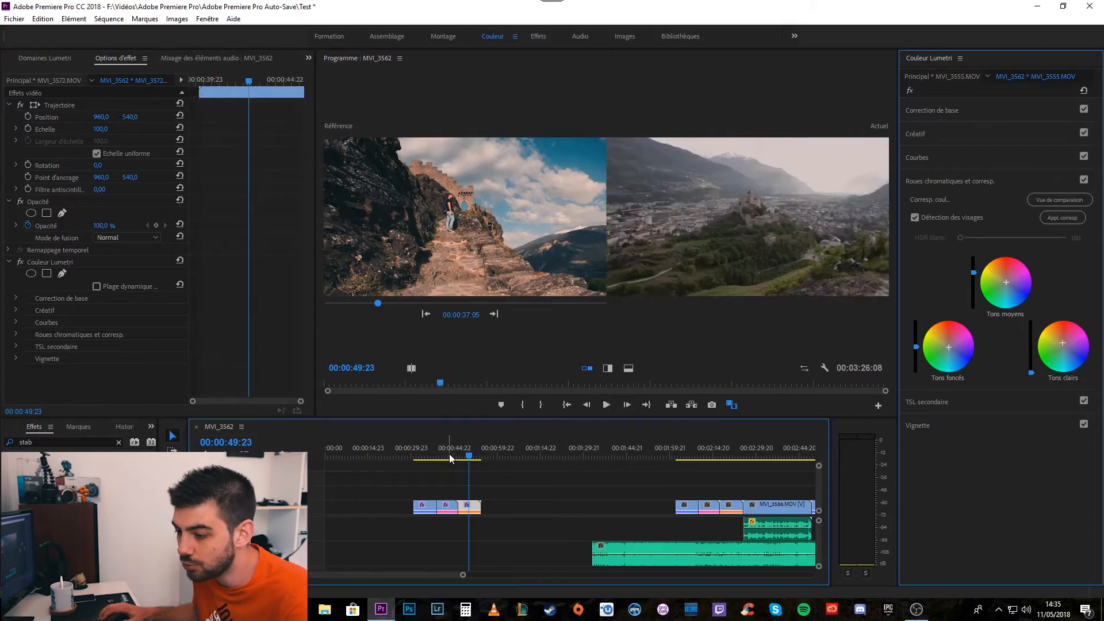
pyautogui.moveTo(449, 460); pyautogui.dragTo(463, 460)
pyautogui.moveTo(715, 502); pyautogui.dragTo(520, 506)
pyautogui.click(515, 457)
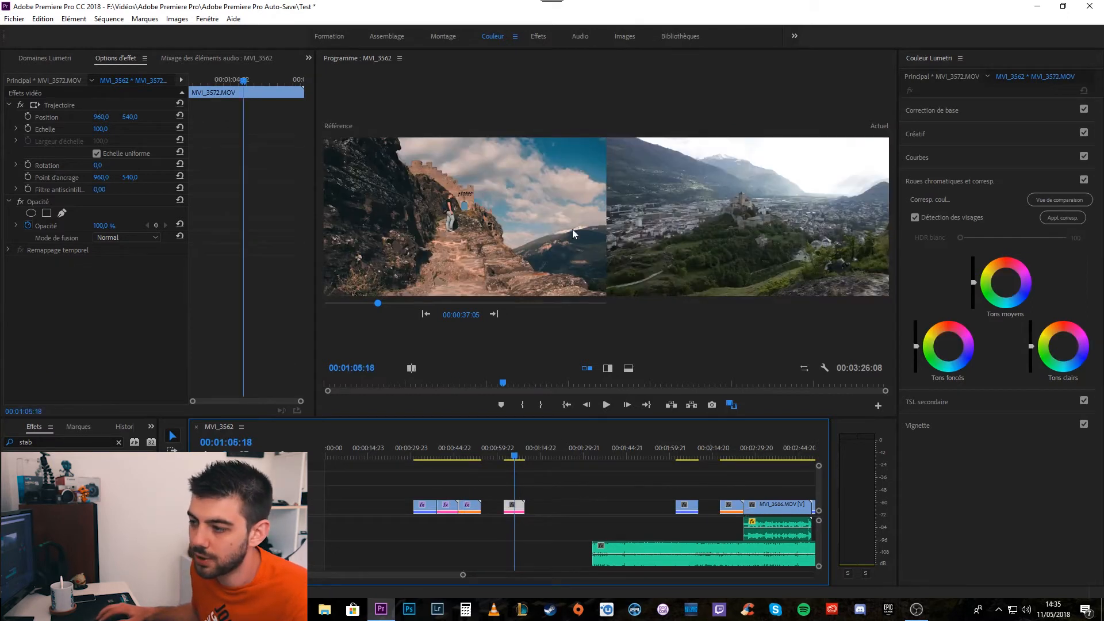
pyautogui.click(1047, 218)
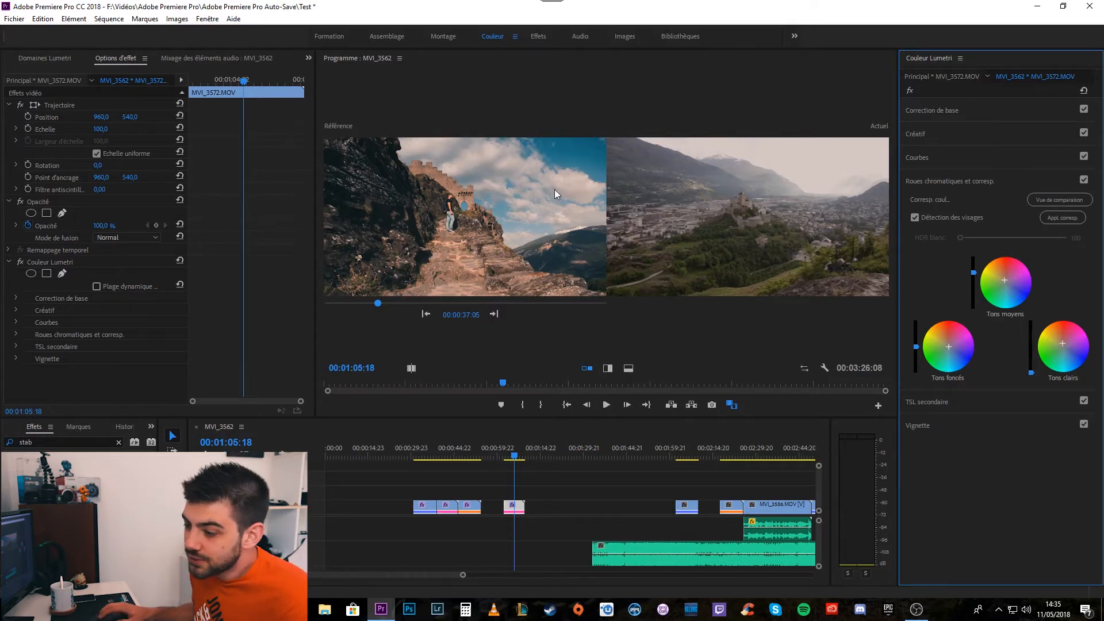
# Put the color-matched MVI_3572.MOV clip back into its gap in the second clip group and review that group up to 00:03:07:15.
pyautogui.scroll(-3, 608, 450)
pyautogui.scroll(-2, 608, 453)
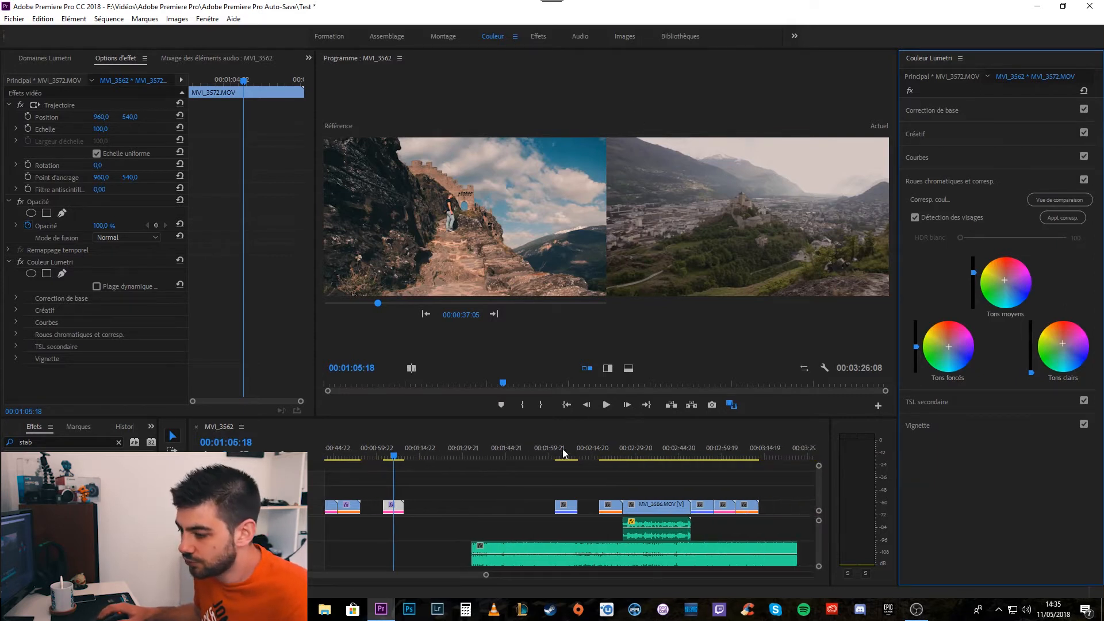
pyautogui.moveTo(396, 510); pyautogui.dragTo(590, 506)
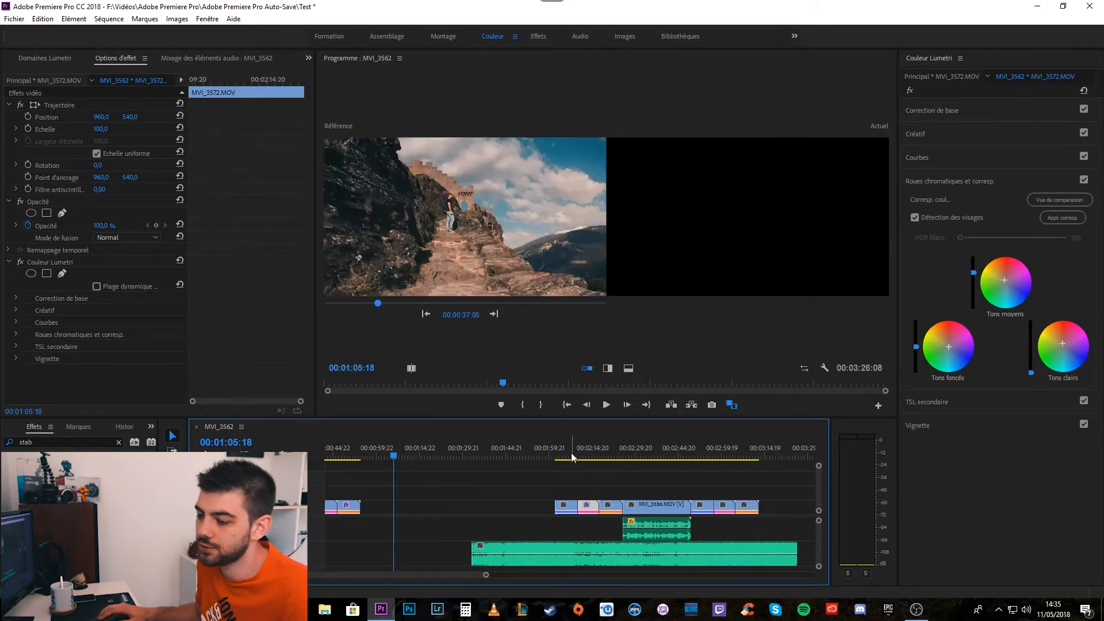
pyautogui.moveTo(561, 454); pyautogui.dragTo(746, 475)
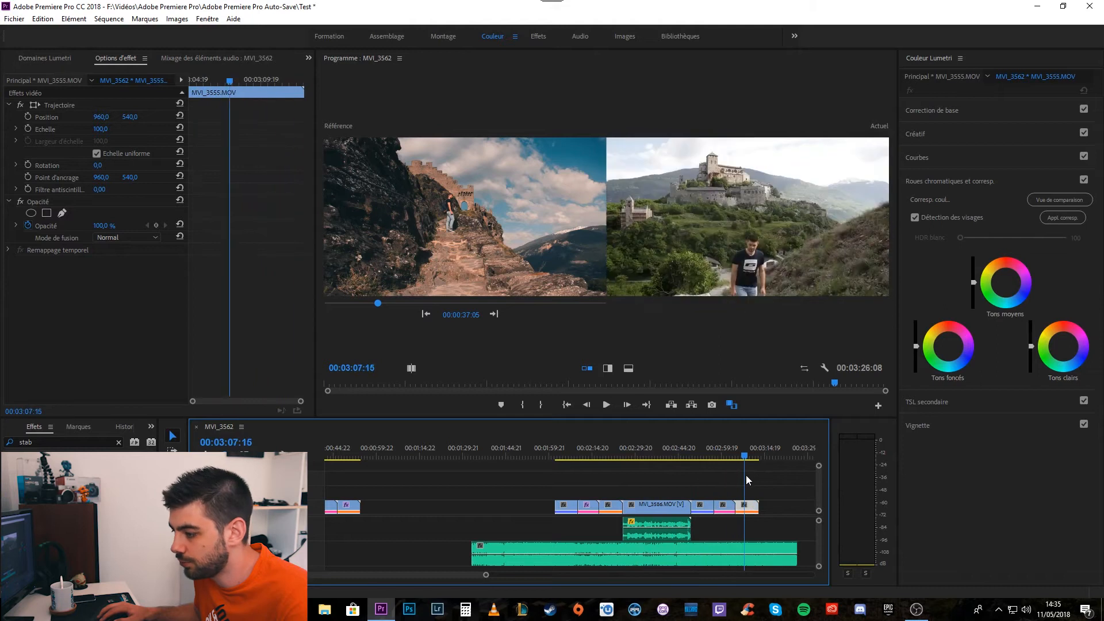
# Switch to the audio workspace and assign the Music audio type to the ES_Pretty Awkward clip on A2.
pyautogui.click(592, 545)
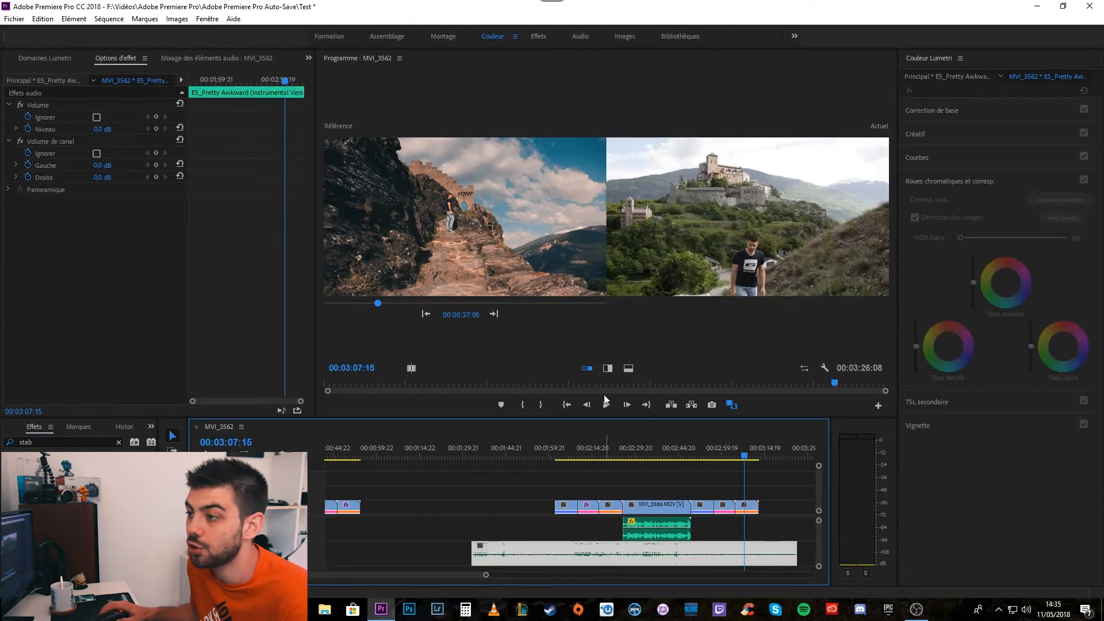
pyautogui.click(581, 37)
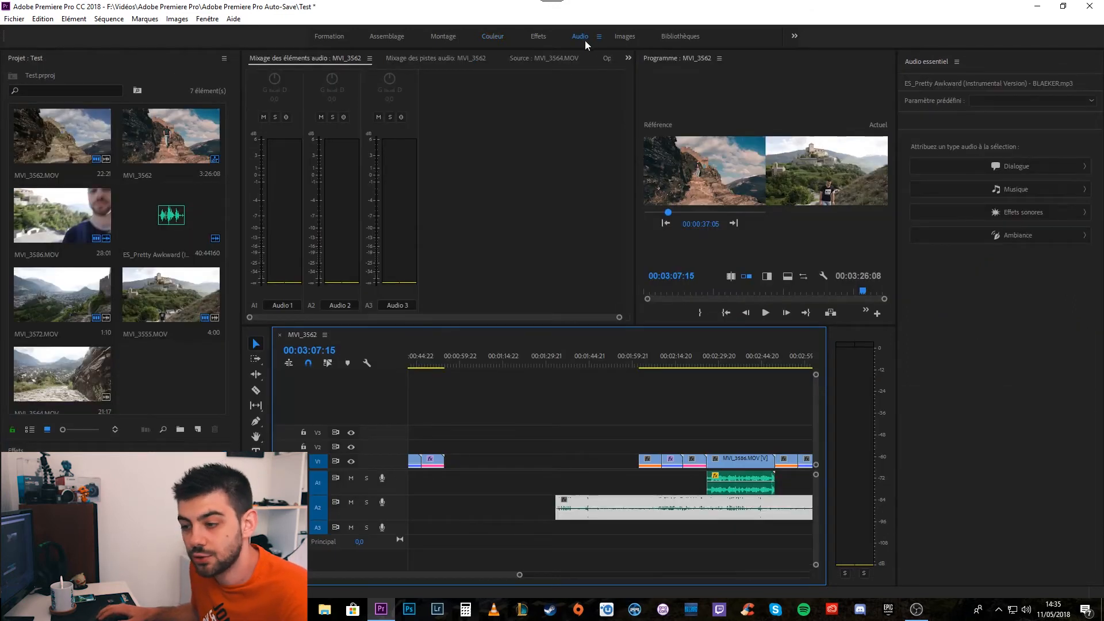
pyautogui.scroll(-3, 626, 402)
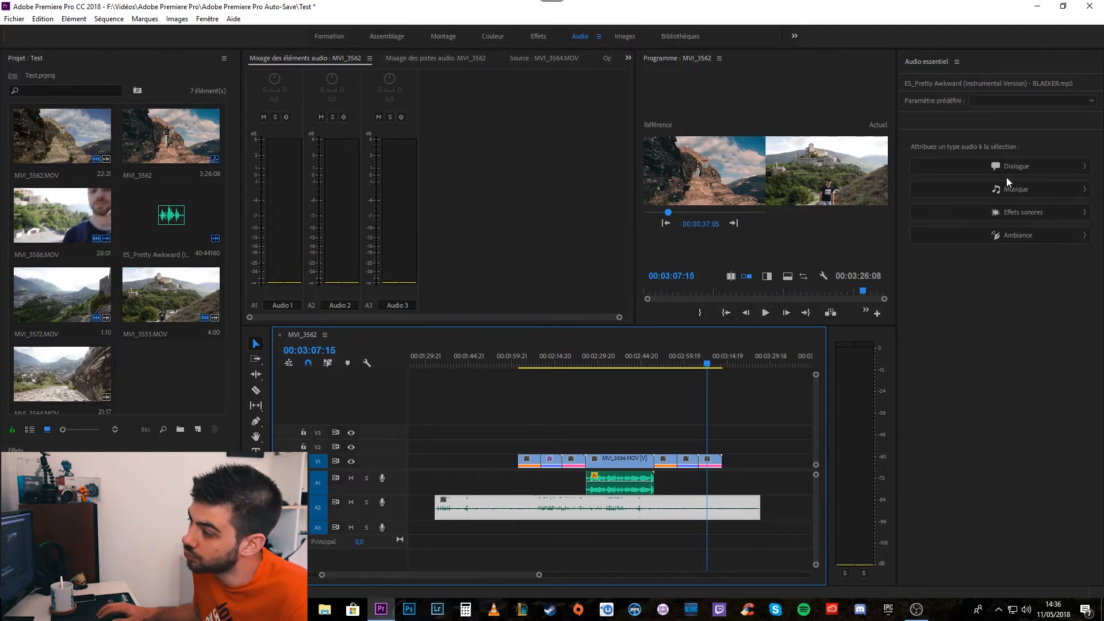
pyautogui.click(992, 191)
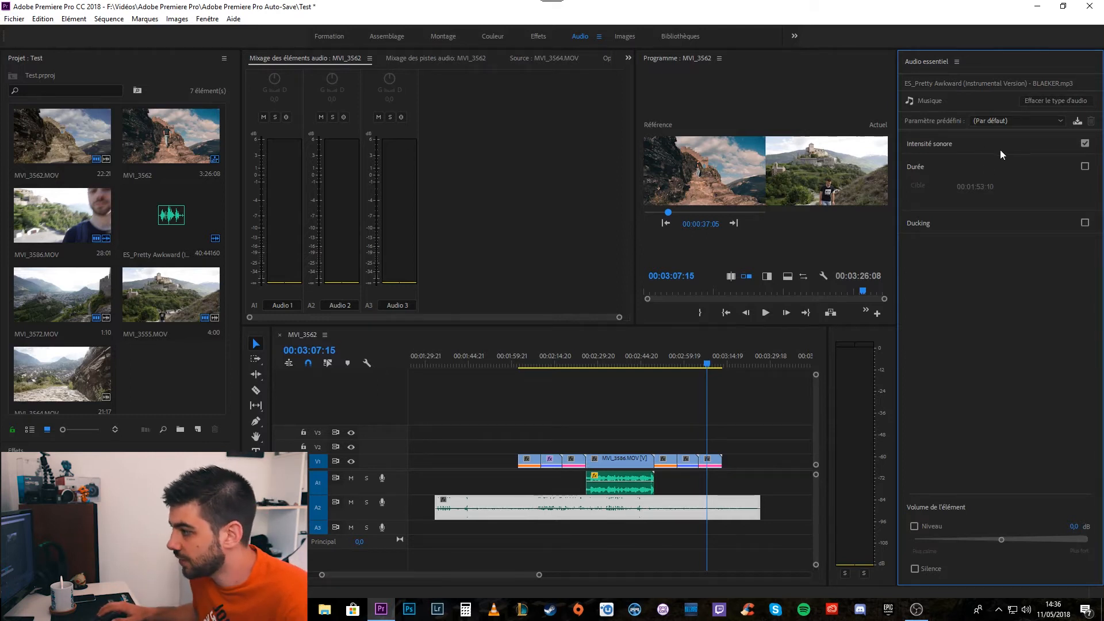
# Auto-match the loudness of the music clip and play it from 00:01:58:19 to compare the sound.
pyautogui.click(929, 147)
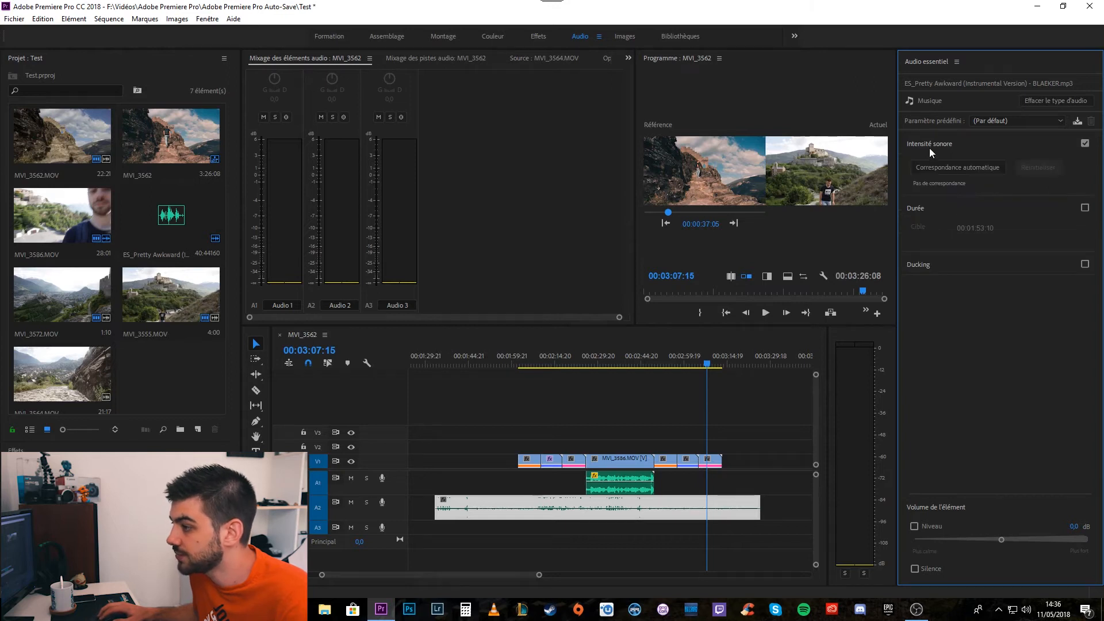
pyautogui.click(969, 168)
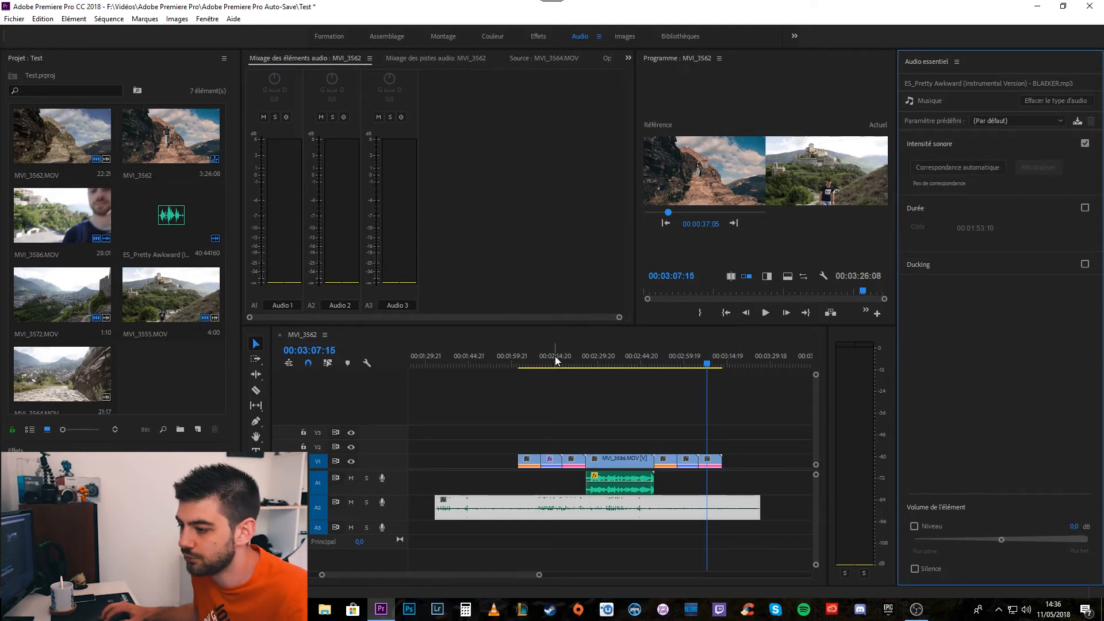
pyautogui.click(506, 359)
pyautogui.click(765, 313)
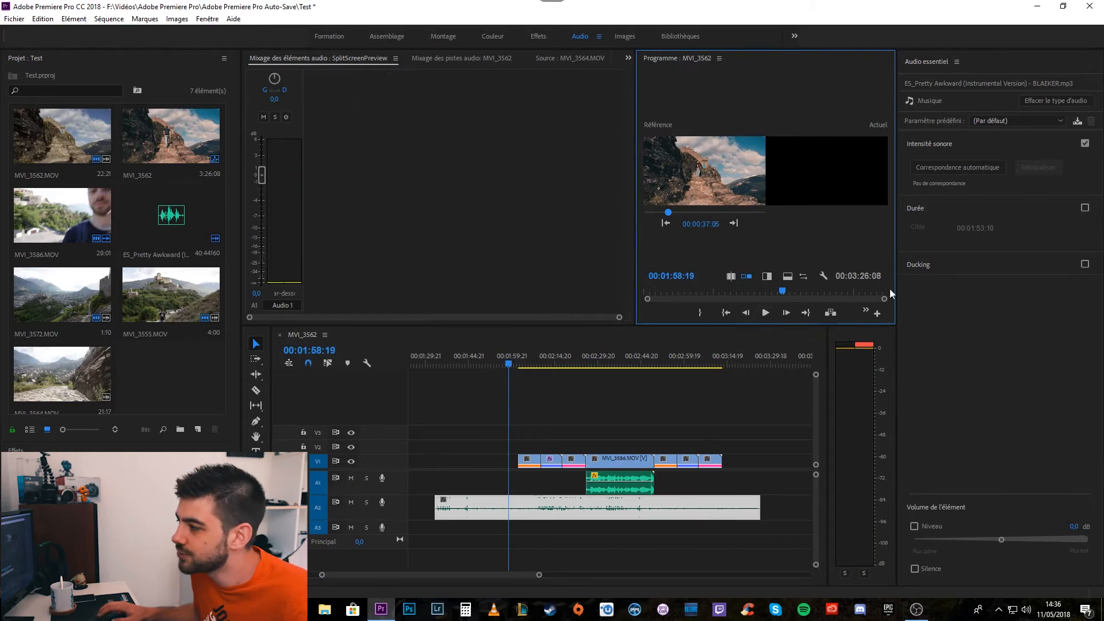
pyautogui.click(966, 168)
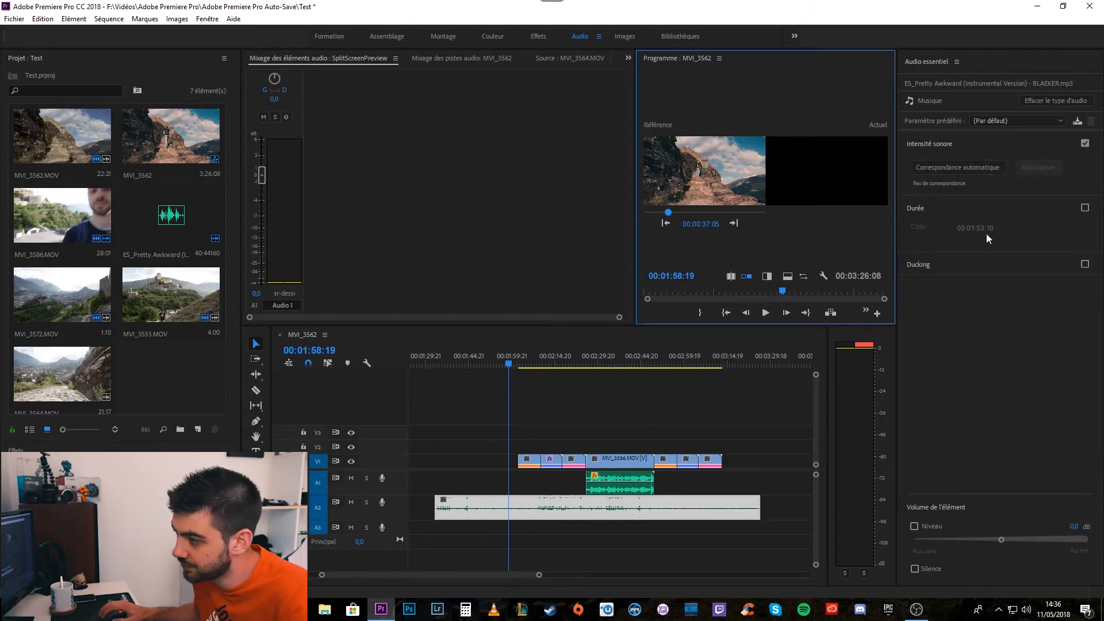
pyautogui.click(963, 168)
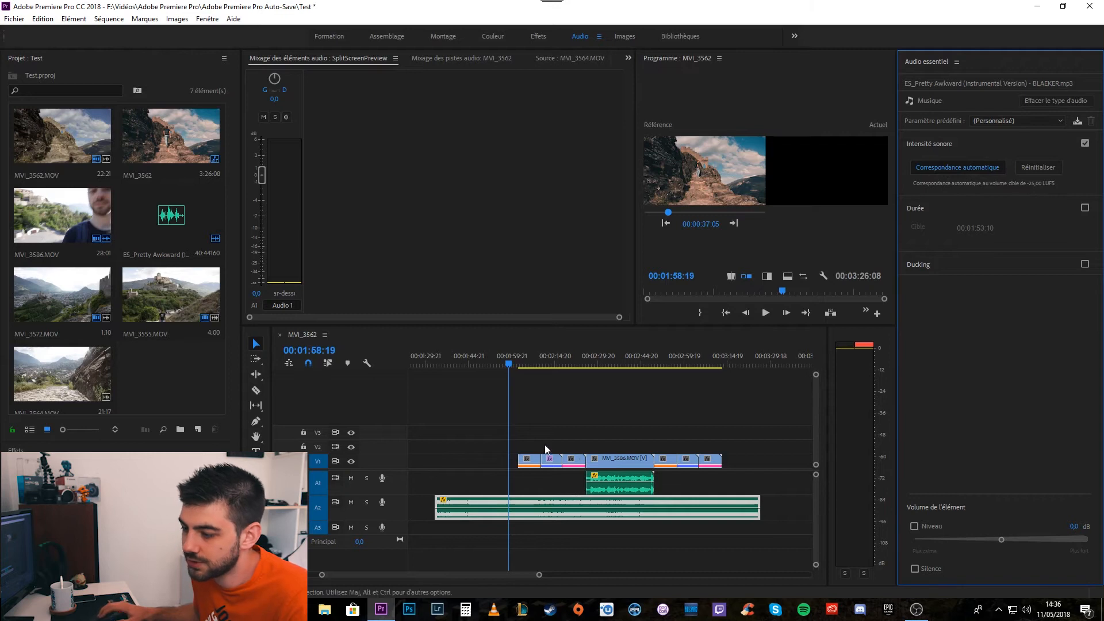
pyautogui.click(771, 309)
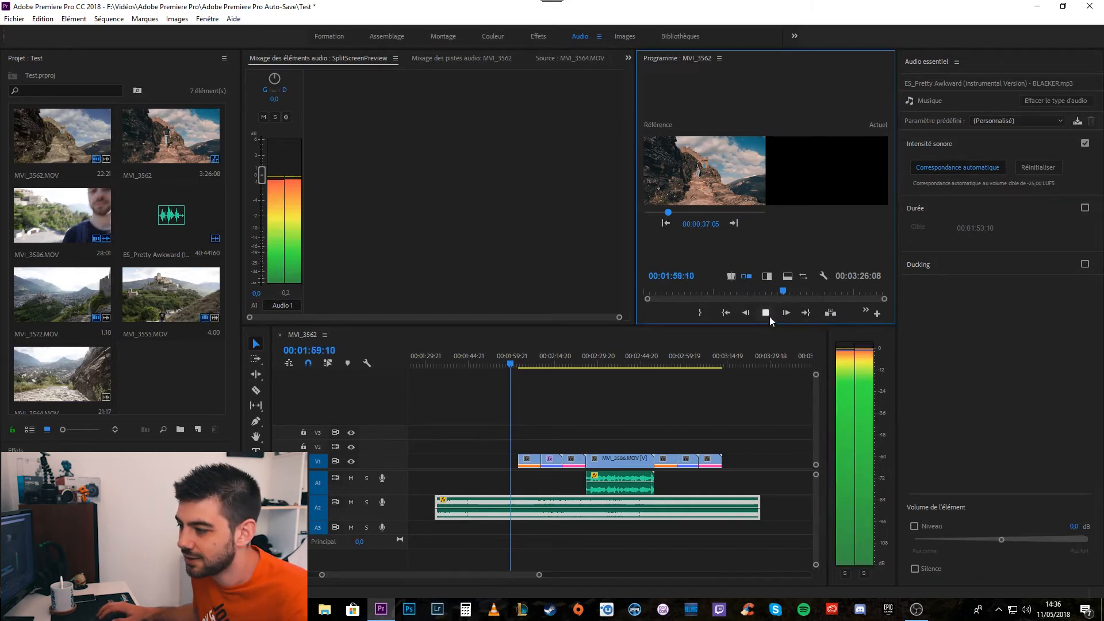
pyautogui.click(769, 313)
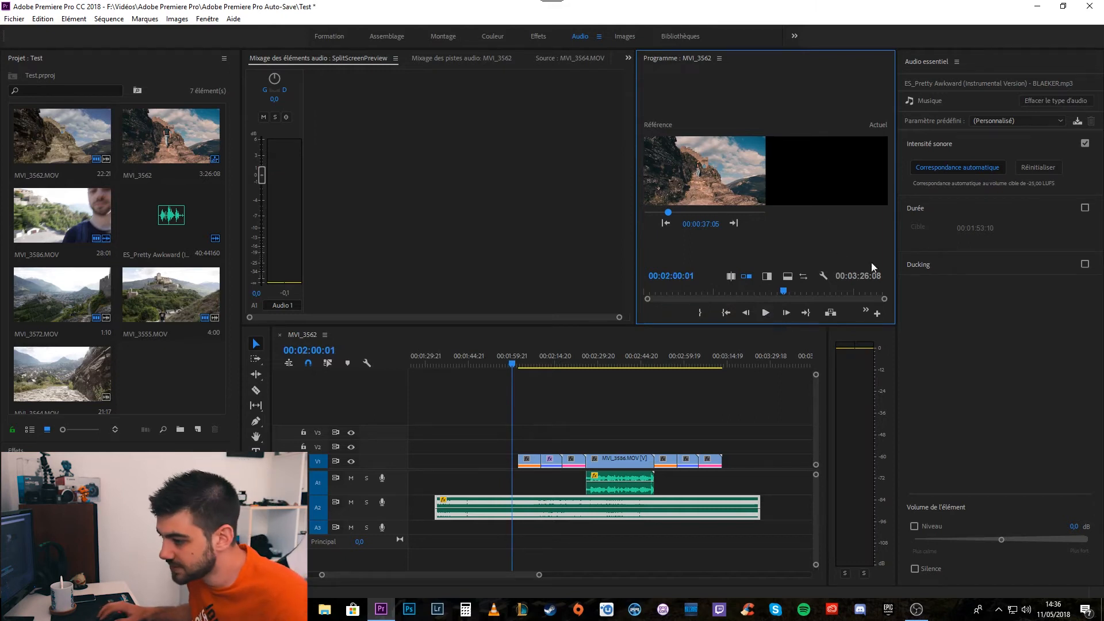
# Assign the Dialogue type to the MVI_3586.MOV audio and enable Ducking against dialogue on the music clip.
pyautogui.click(604, 457)
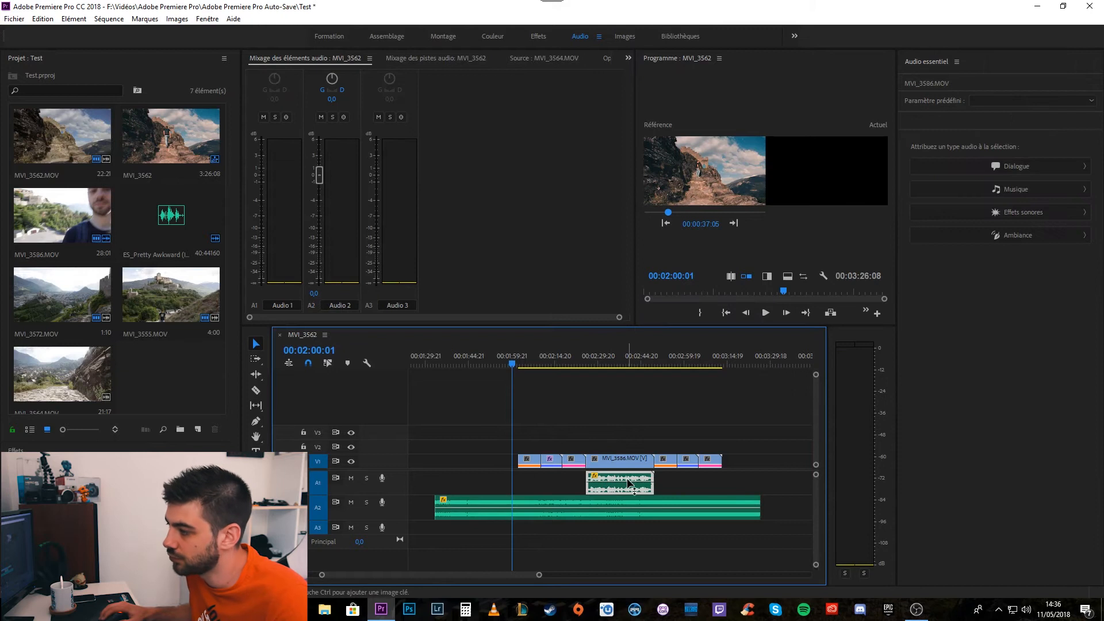
pyautogui.click(1015, 168)
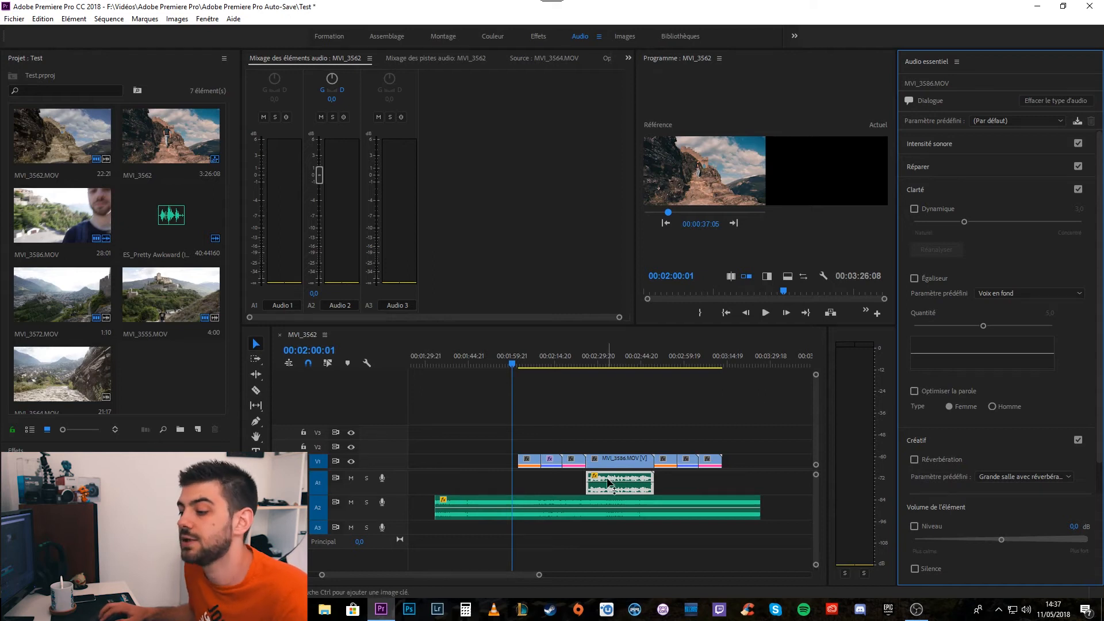
pyautogui.click(583, 502)
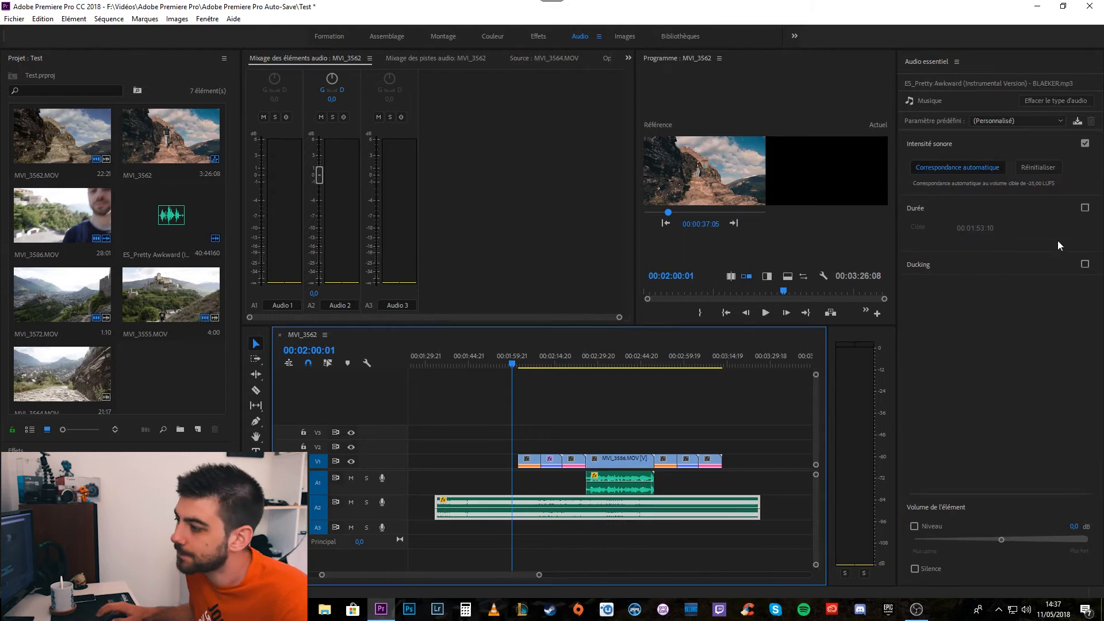
pyautogui.click(925, 267)
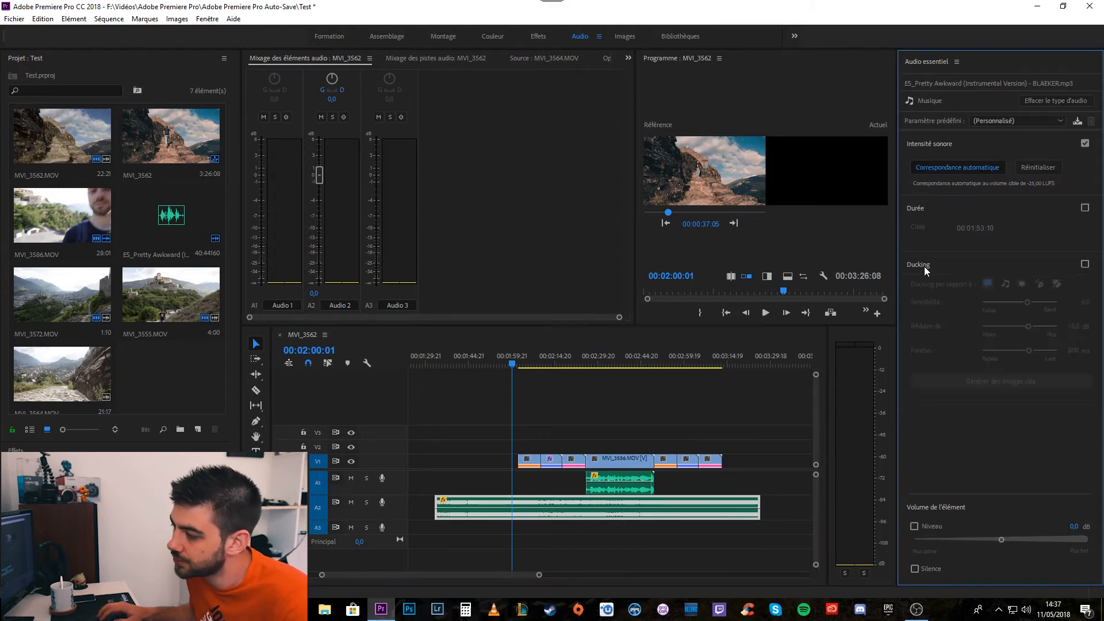
pyautogui.click(1084, 265)
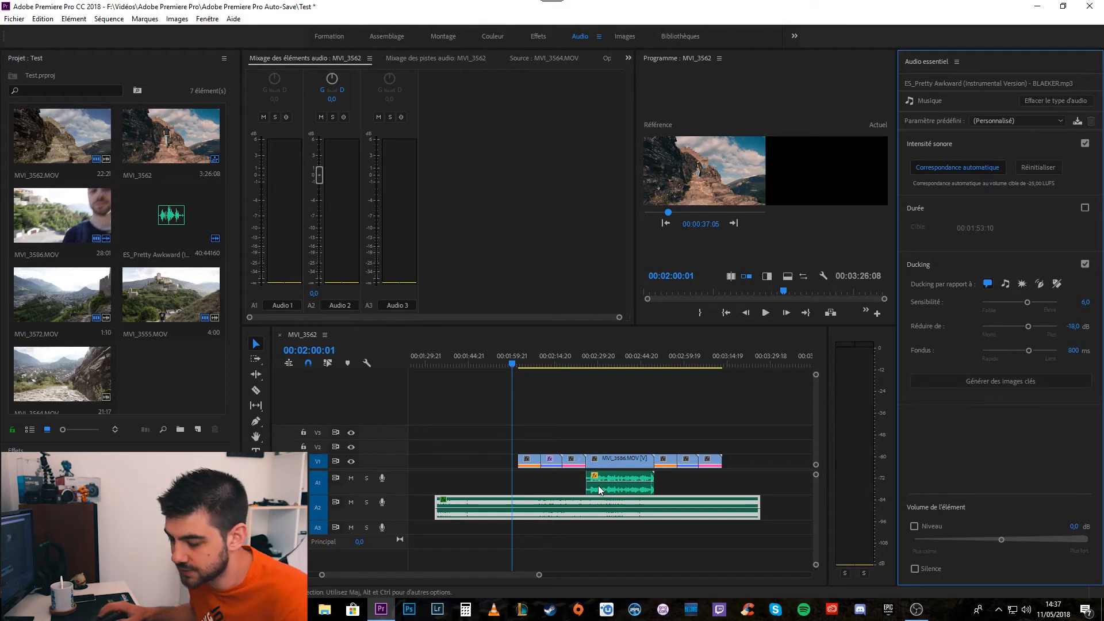
# Try splitting the music clip on A2 at the start and end of the MVI_3586.MOV dialogue.
pyautogui.press('c')
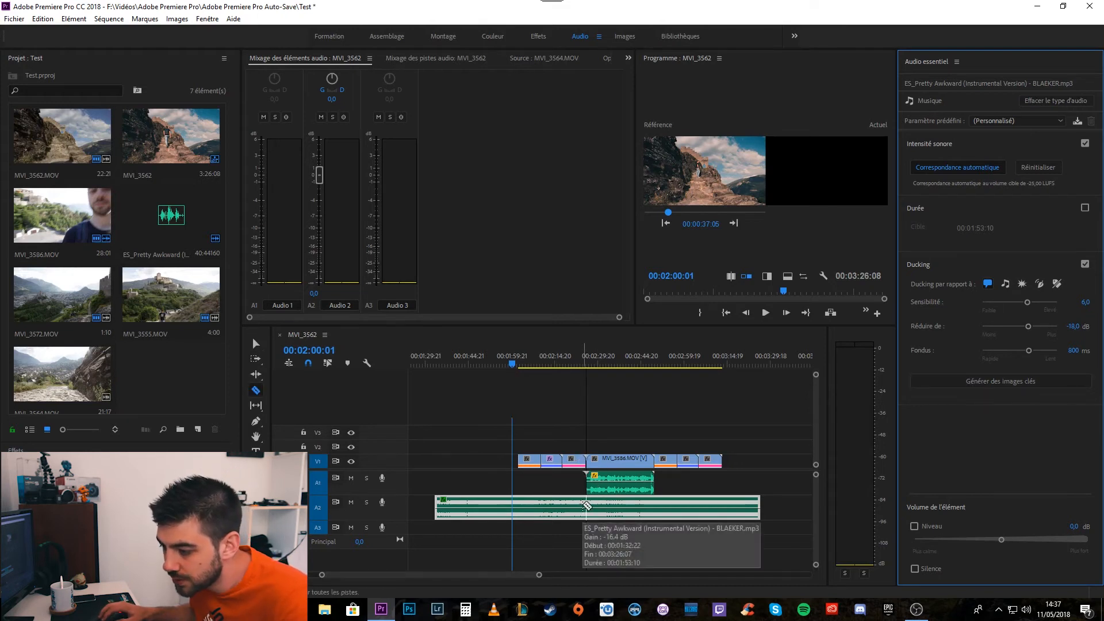
pyautogui.click(586, 508)
pyautogui.click(654, 509)
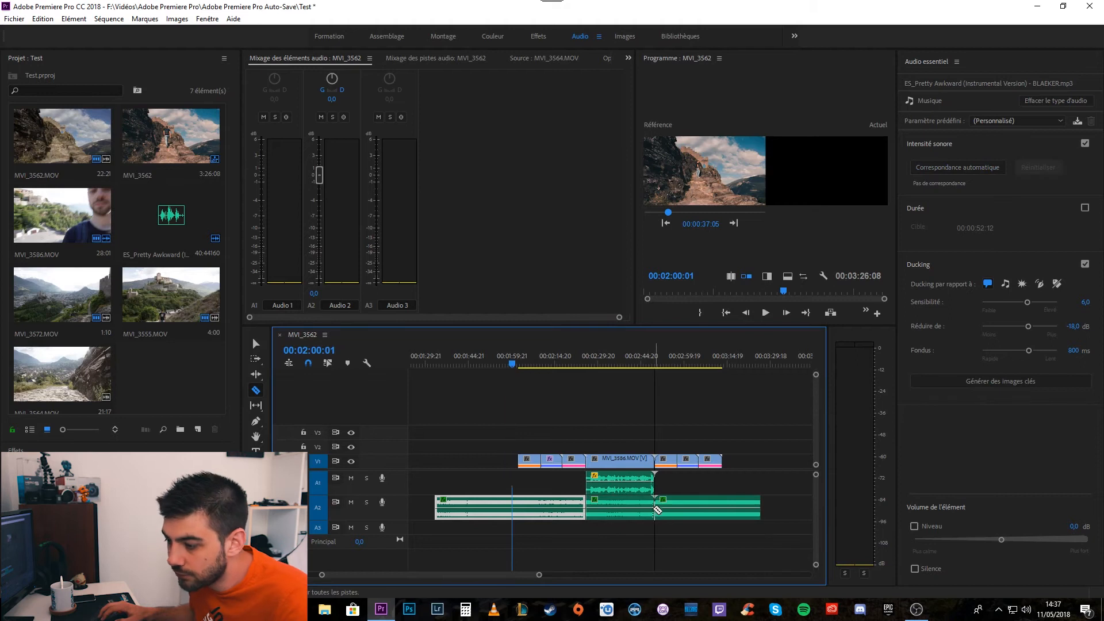
pyautogui.press('v')
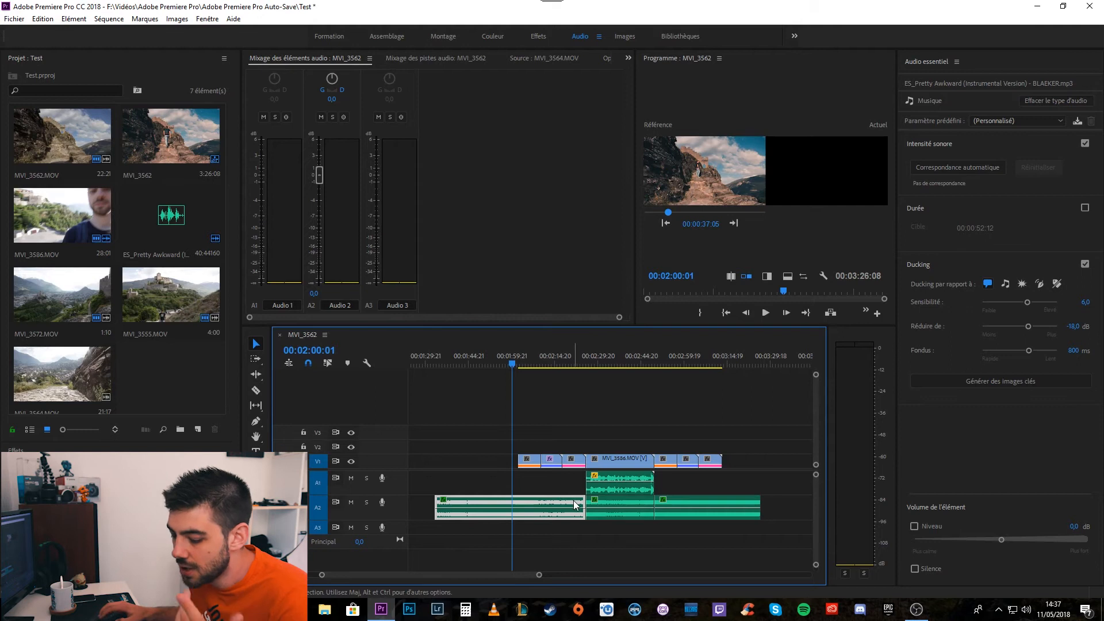
pyautogui.keyDown('shift'); pyautogui.click(592, 509); pyautogui.keyUp('shift')
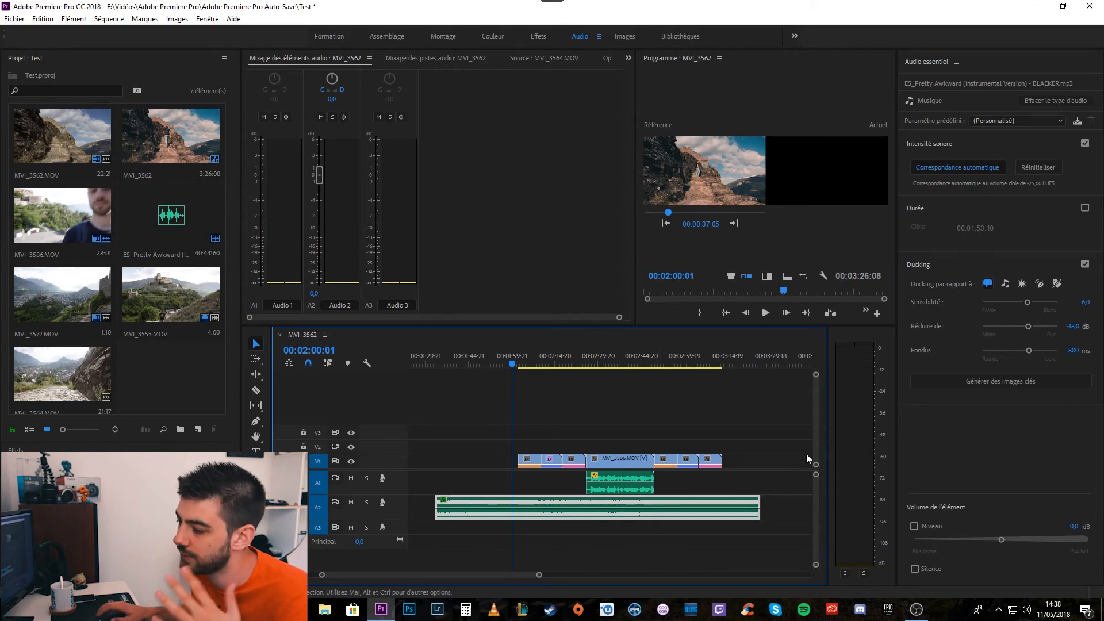
# Generate the ducking keyframes on the music clip and increase the height of track A2 to show them.
pyautogui.click(988, 381)
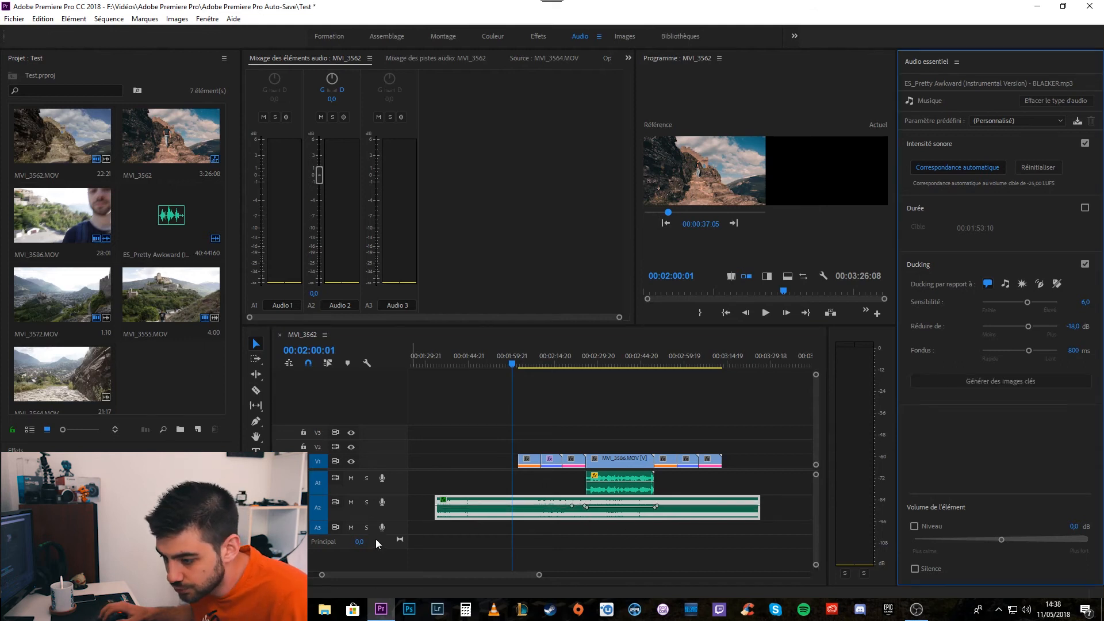
pyautogui.moveTo(395, 520); pyautogui.dragTo(396, 543)
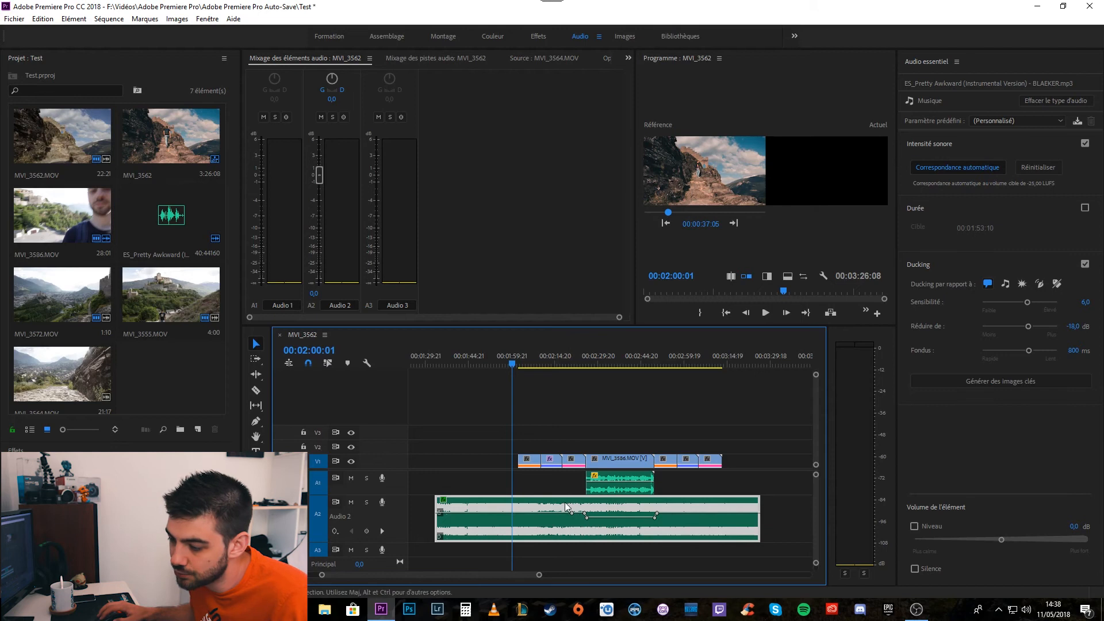
# Play the music from 00:02:09:02, widen the program monitor, and play from 00:02:21:21 to hear the ducking as the dialogue starts.
pyautogui.moveTo(569, 356); pyautogui.dragTo(538, 357)
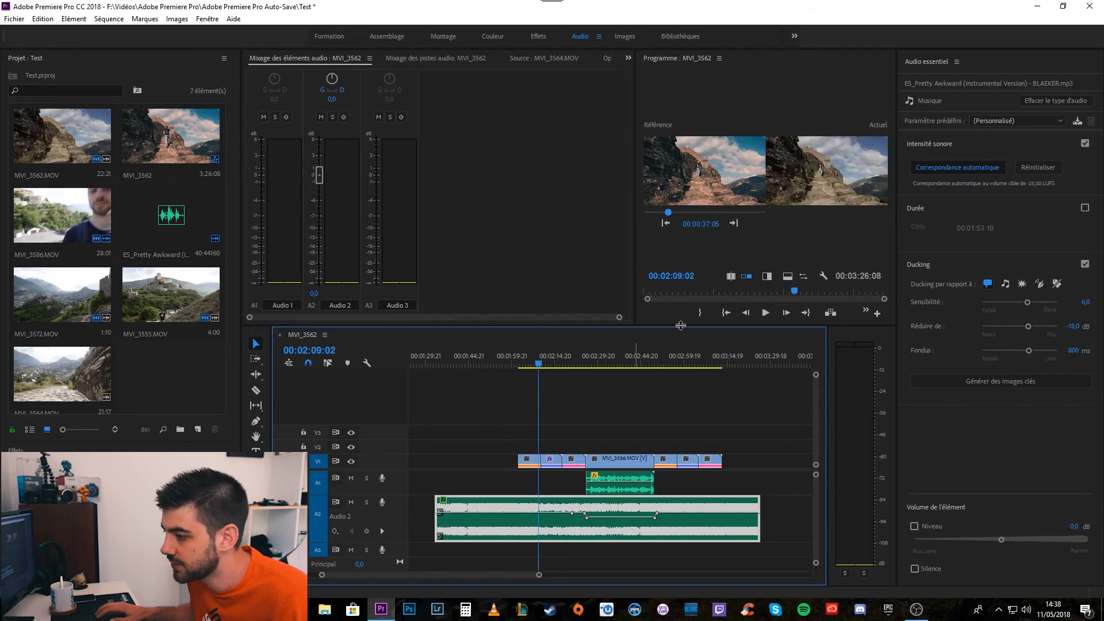
pyautogui.click(768, 313)
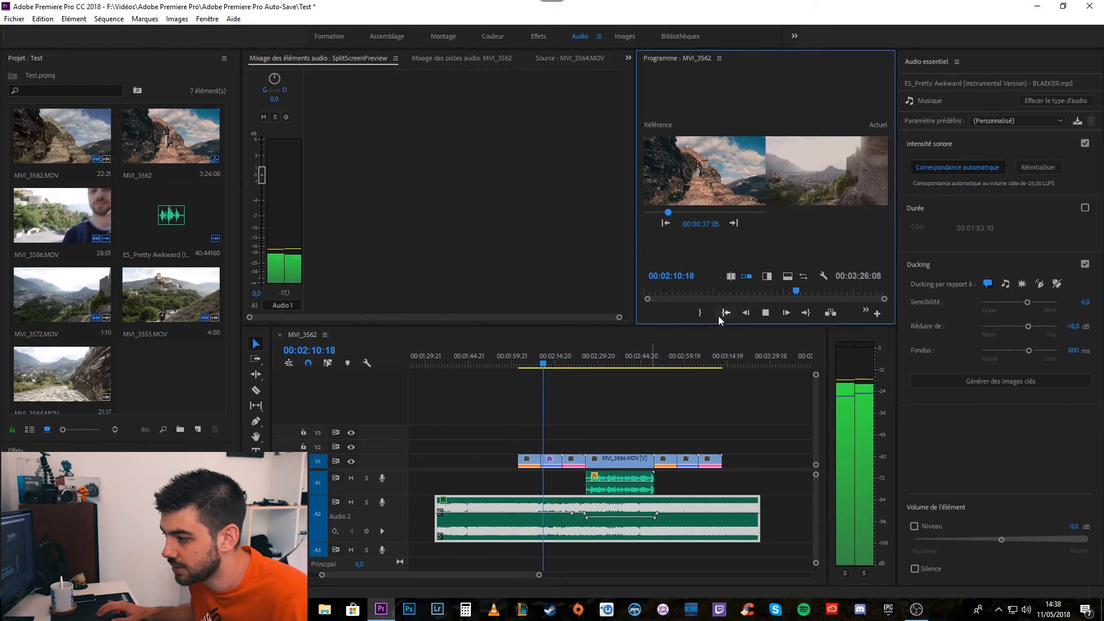
pyautogui.moveTo(634, 204); pyautogui.dragTo(413, 203)
pyautogui.click(574, 360)
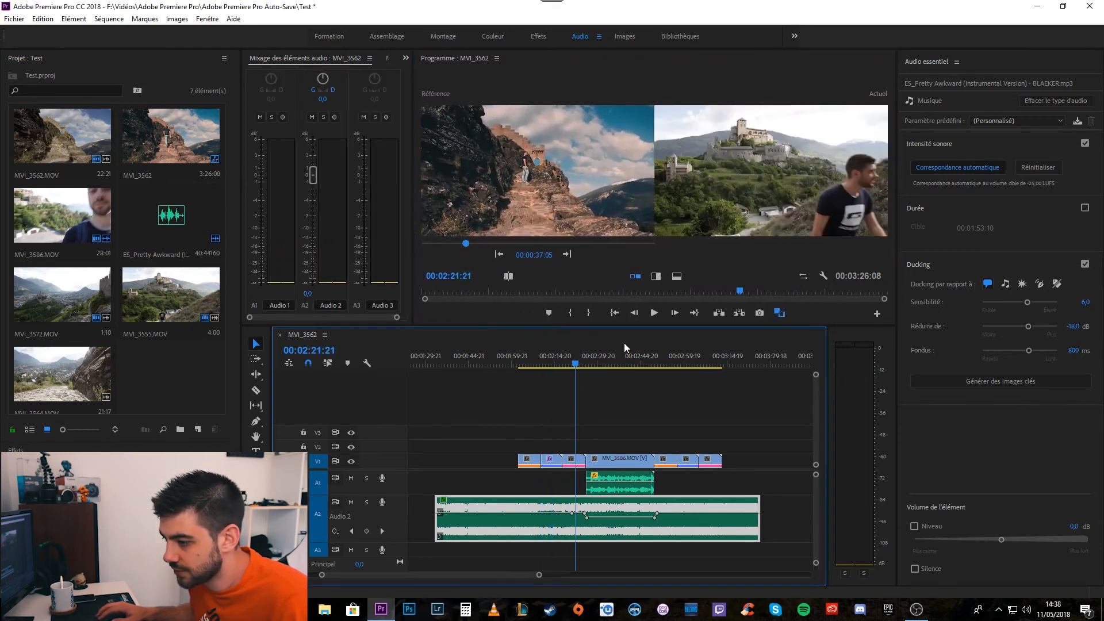
pyautogui.click(653, 313)
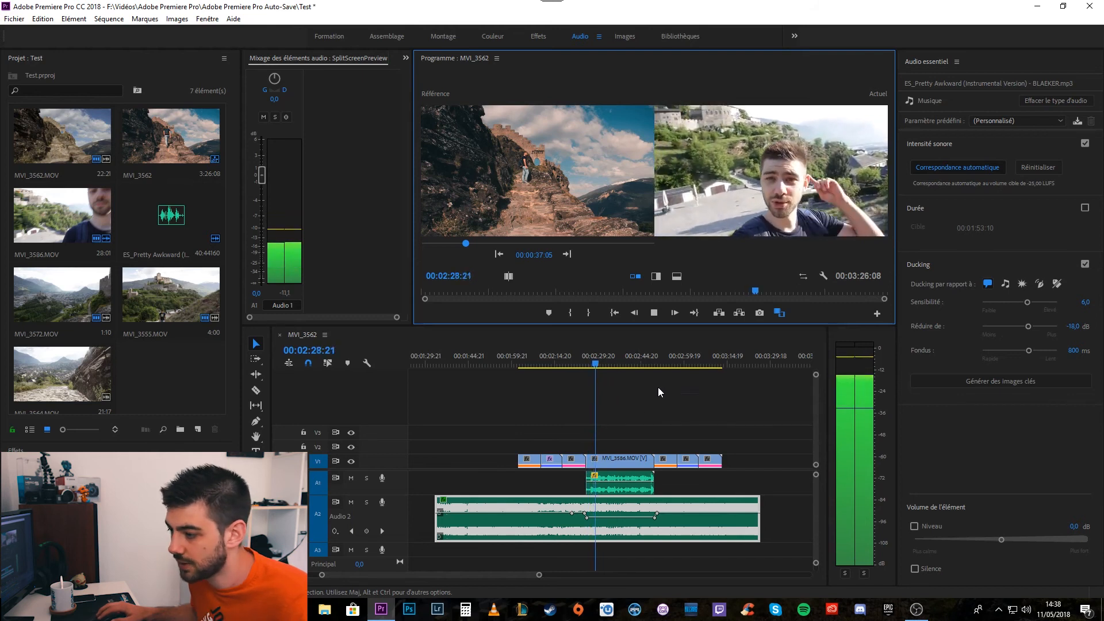
# Play across the end of the MVI_3586.MOV dialogue to hear the music level change, stopping at 00:02:52:03.
pyautogui.click(649, 361)
pyautogui.click(657, 314)
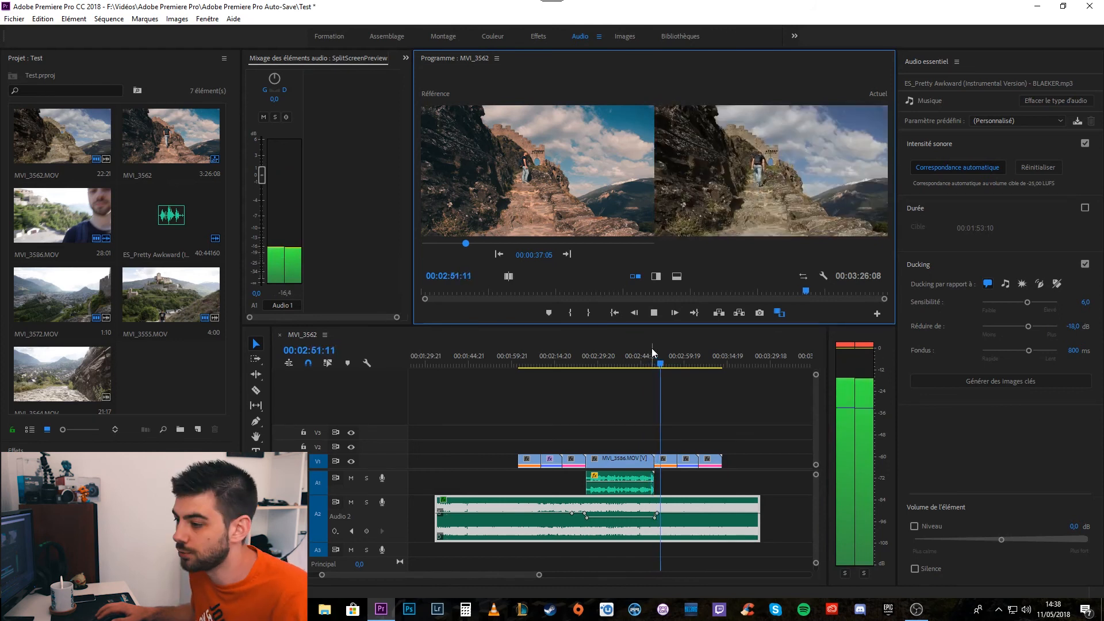
pyautogui.click(654, 314)
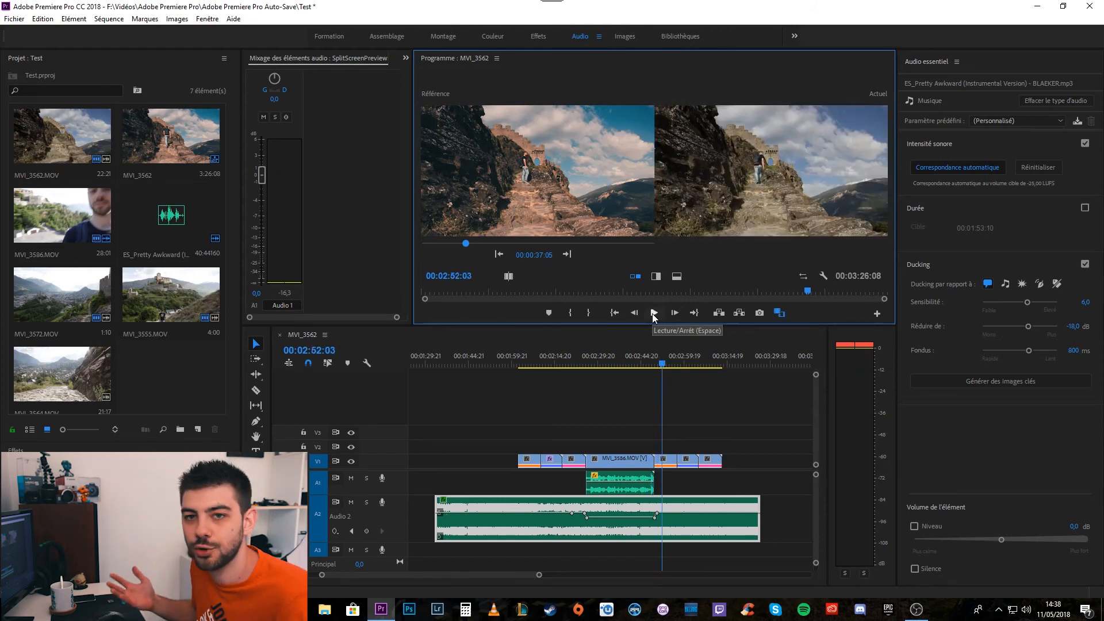